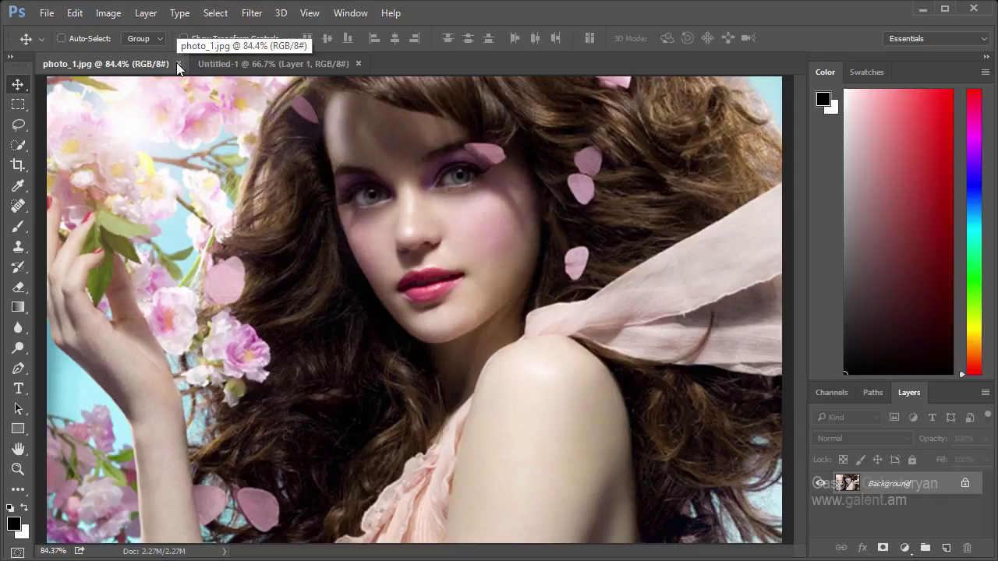
Close photo_1.jpg and open epic-wallpaper.jpg as a separate document
left_click(177, 64)
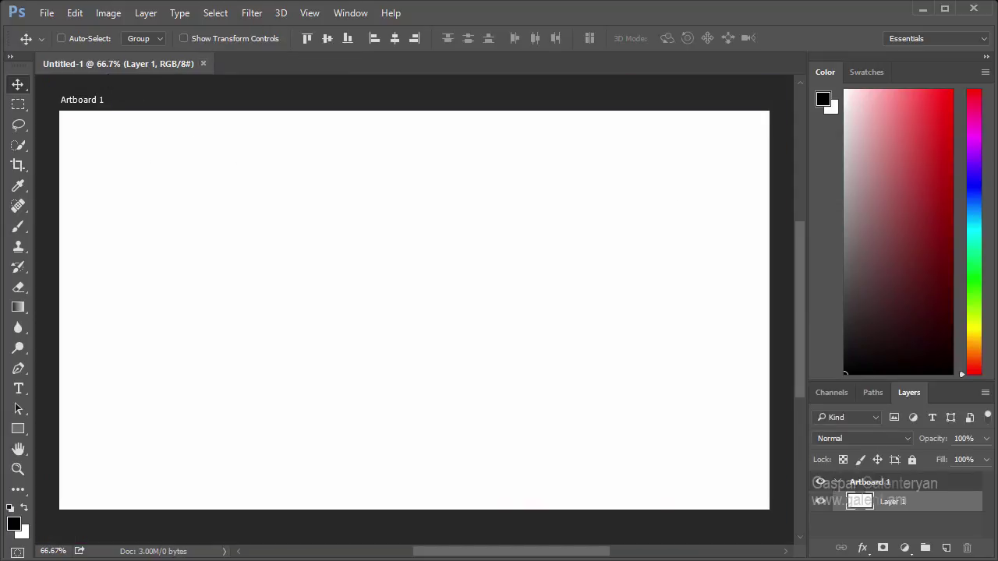
left_click_drag(853, 219, 265, 69)
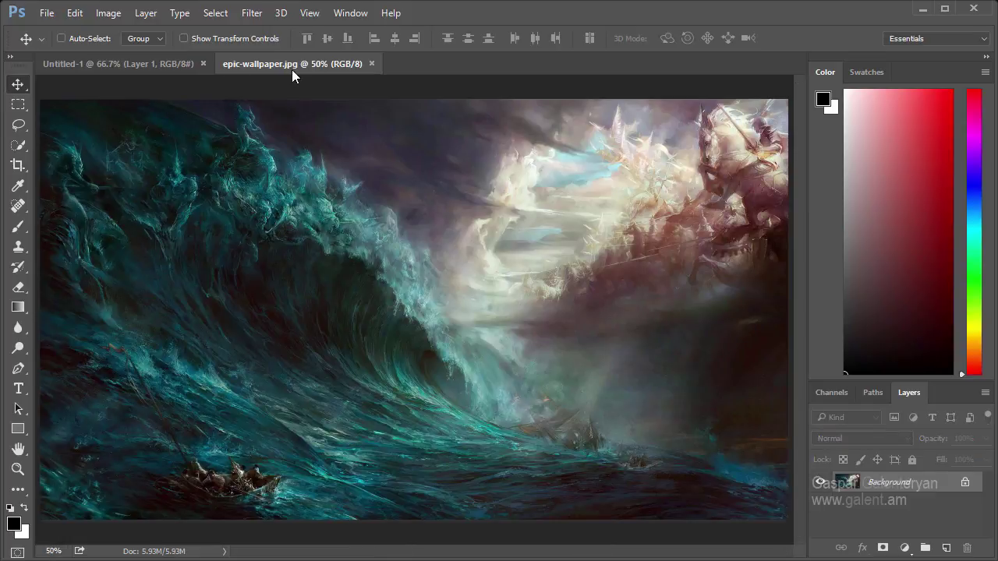
Sample the dark teal 053134 from the wave as the new foreground color in the Color Picker
left_click(15, 527)
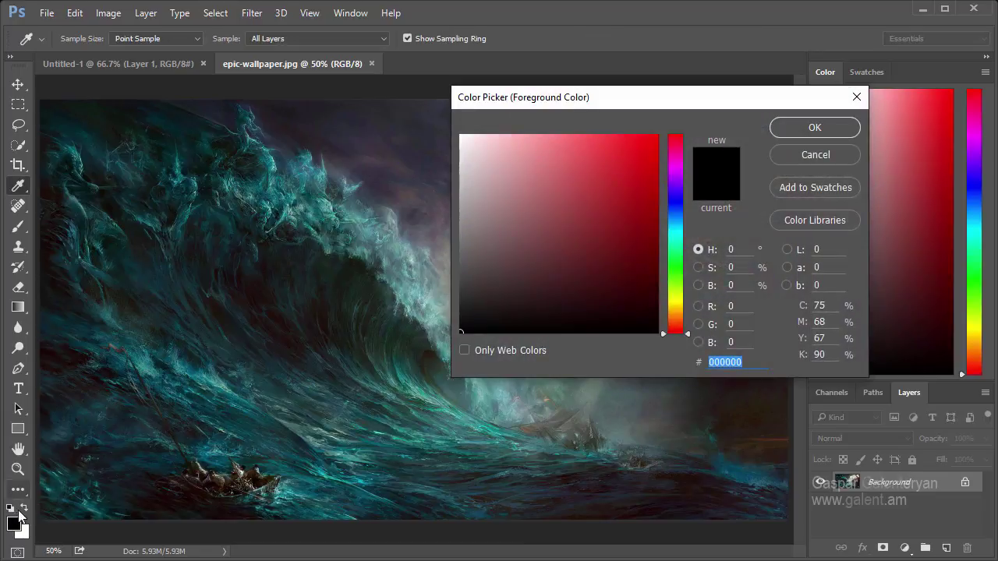
left_click_drag(624, 102, 529, 145)
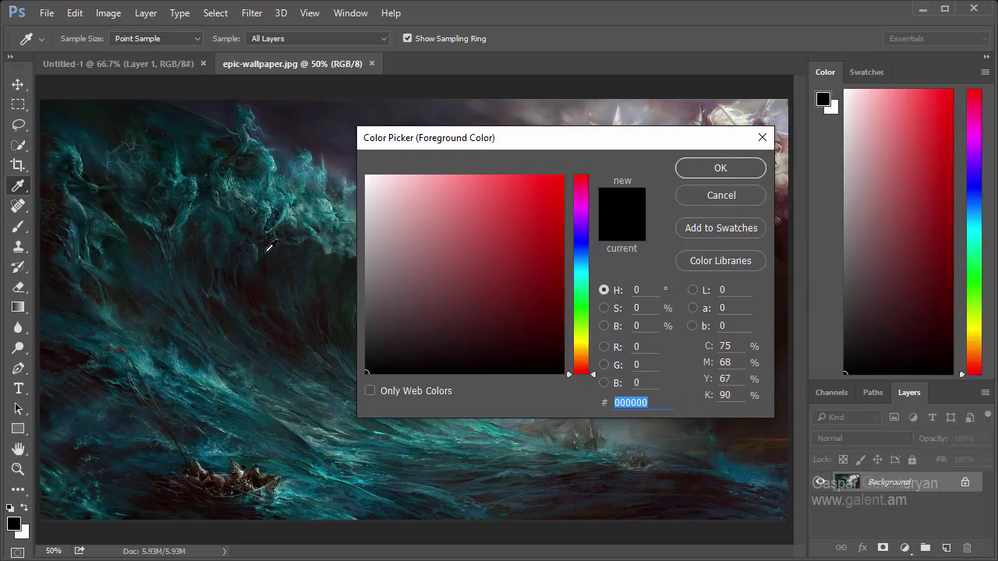
left_click(217, 210)
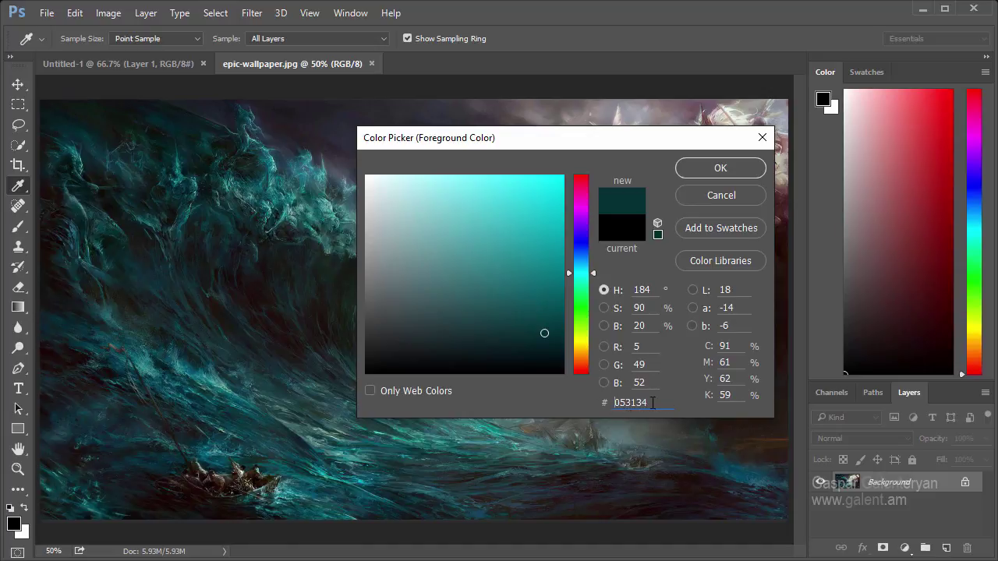
left_click_drag(653, 404, 572, 394)
Set the foreground color's red, green and blue values to 0 to make black
left_click(645, 346)
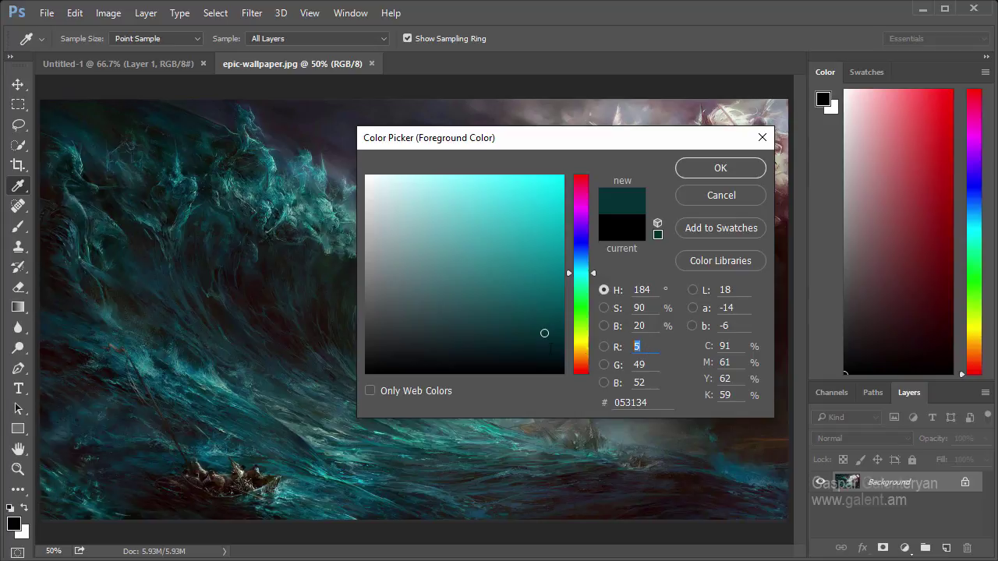
type("0")
left_click(639, 364)
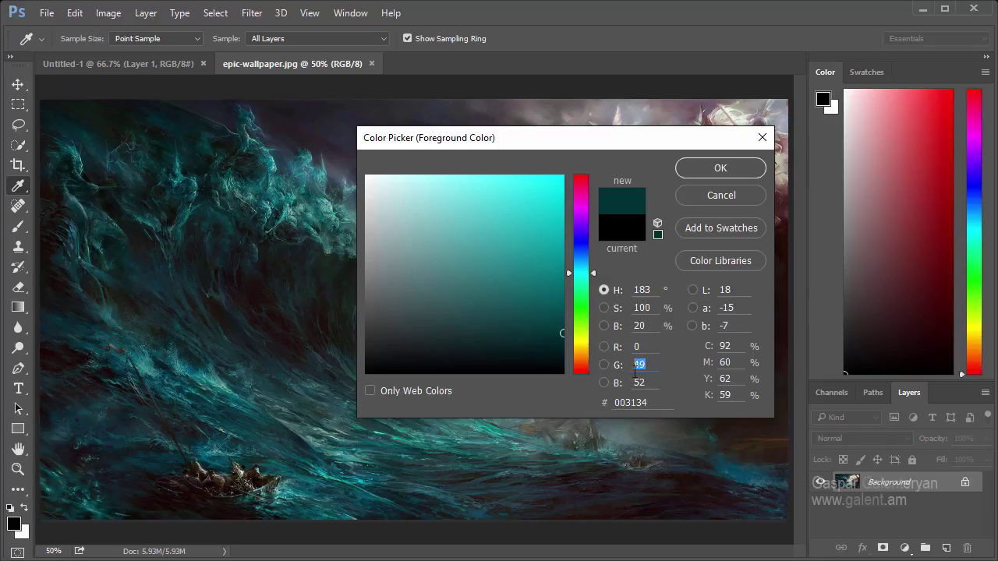
type("0")
left_click(633, 382)
type("0")
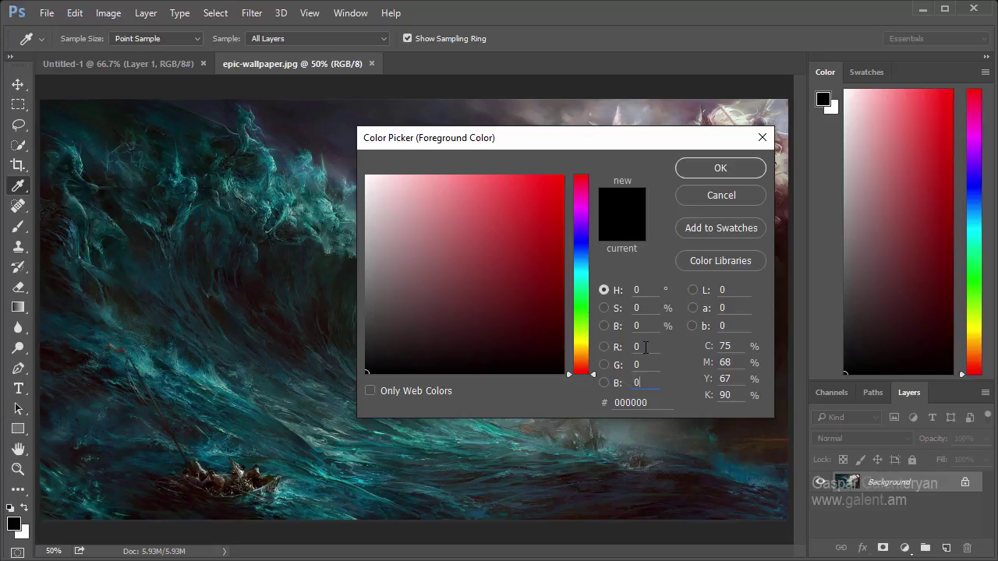
Set the foreground color's red, green and blue values to 255 to make white
left_click(645, 348)
type("255")
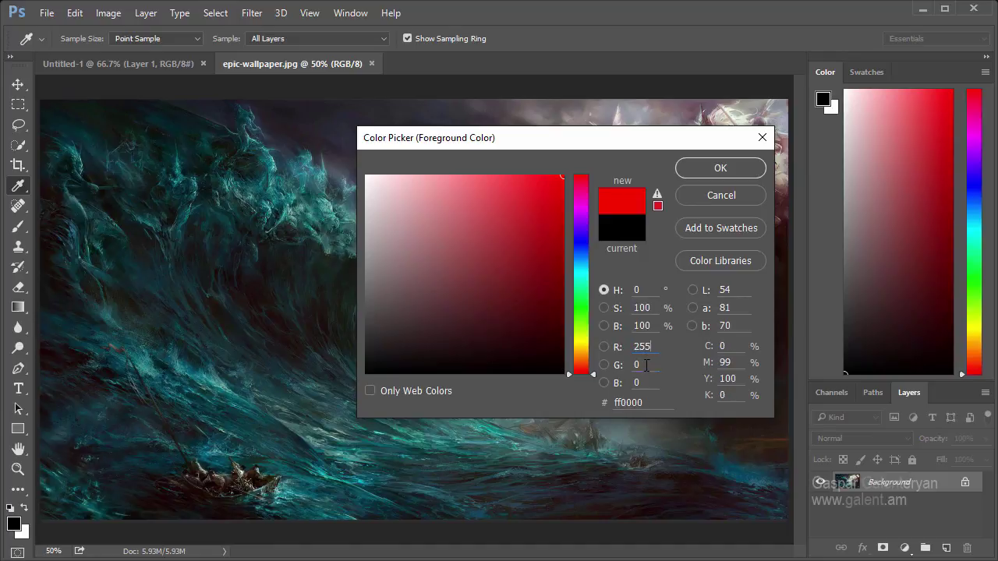
left_click(637, 365)
type("255")
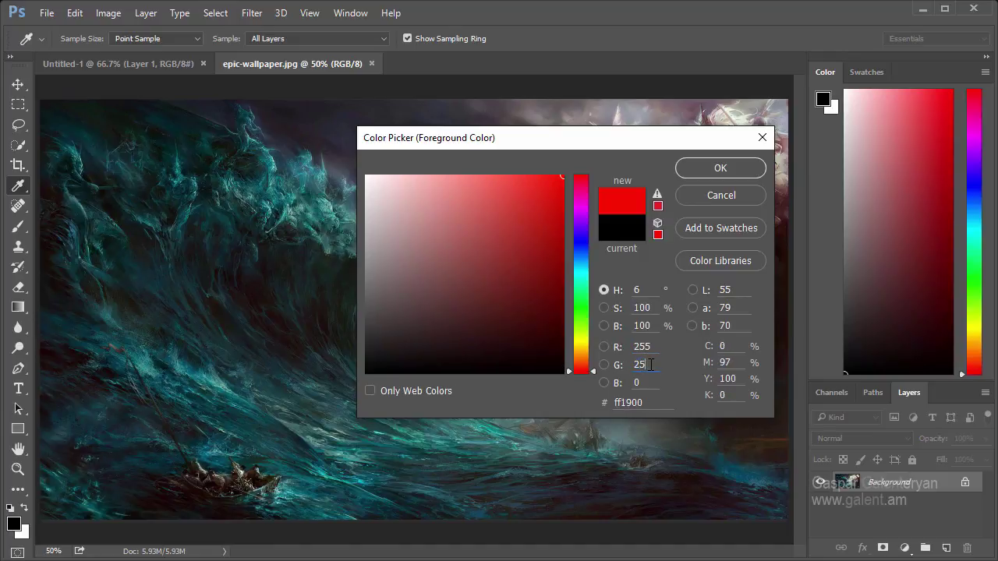
left_click(637, 382)
type("2")
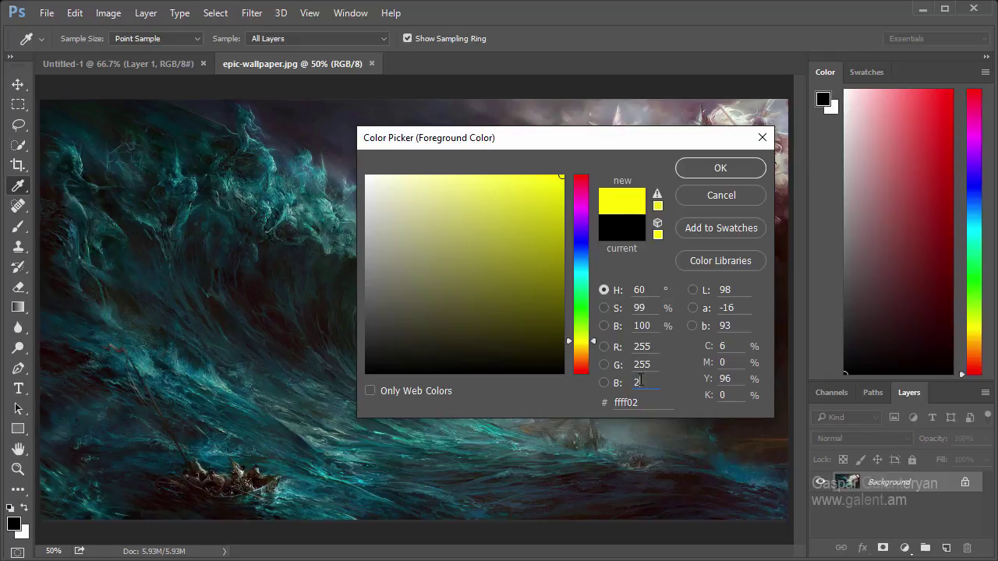
type("55")
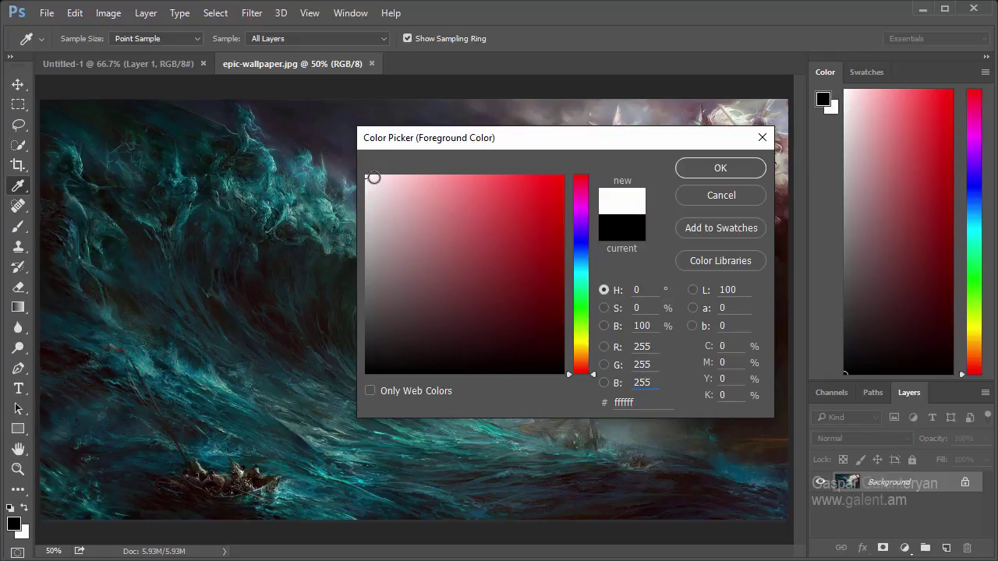
Choose dark grey 2e2e2e and turn it into pure red ff0000 with a red value of 255
mouse_move(364, 178)
left_mouse_down()
mouse_move(358, 344)
mouse_move(356, 321)
left_mouse_up()
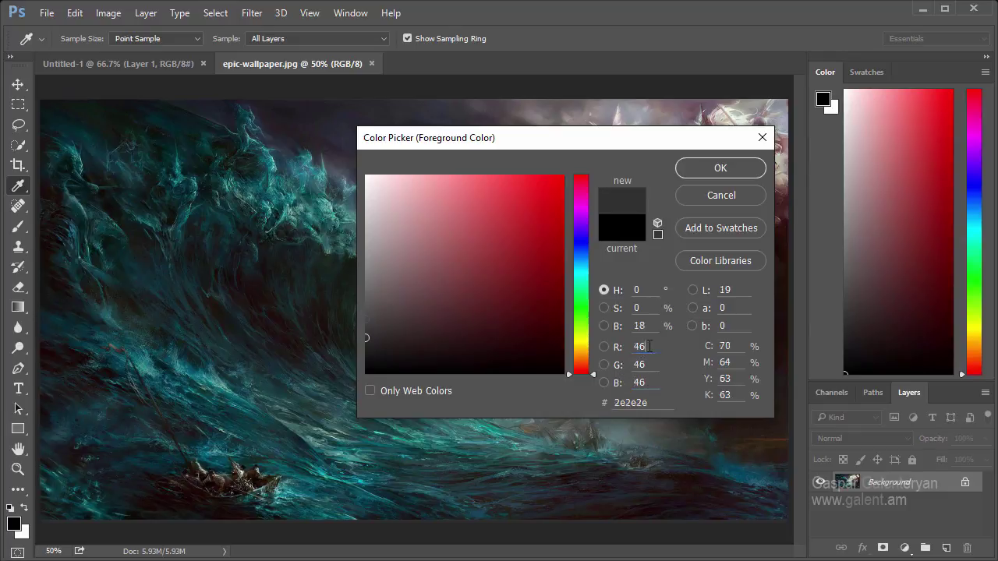
left_click_drag(652, 347, 575, 353)
type("255")
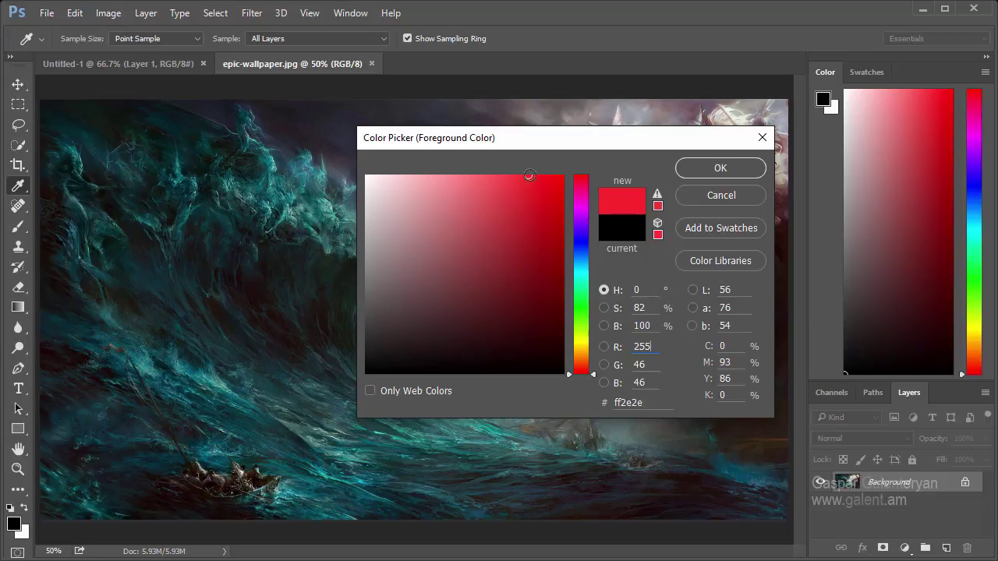
mouse_move(549, 175)
left_mouse_down()
mouse_move(539, 167)
mouse_move(565, 165)
mouse_move(388, 165)
mouse_move(566, 167)
left_mouse_up()
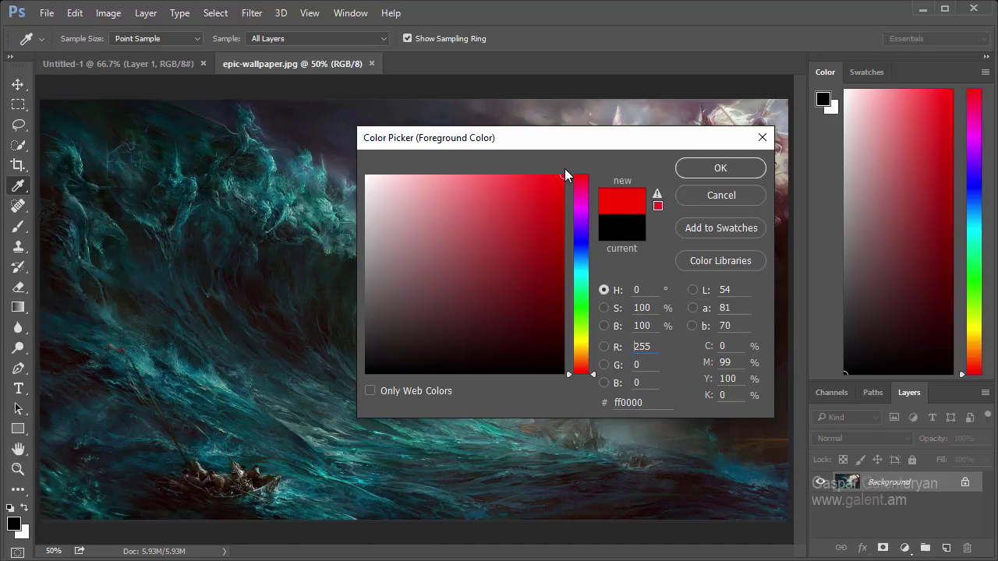
Set red to 0 and green to 255 to make pure green 00ff00
double_click(641, 346)
type("0")
double_click(636, 364)
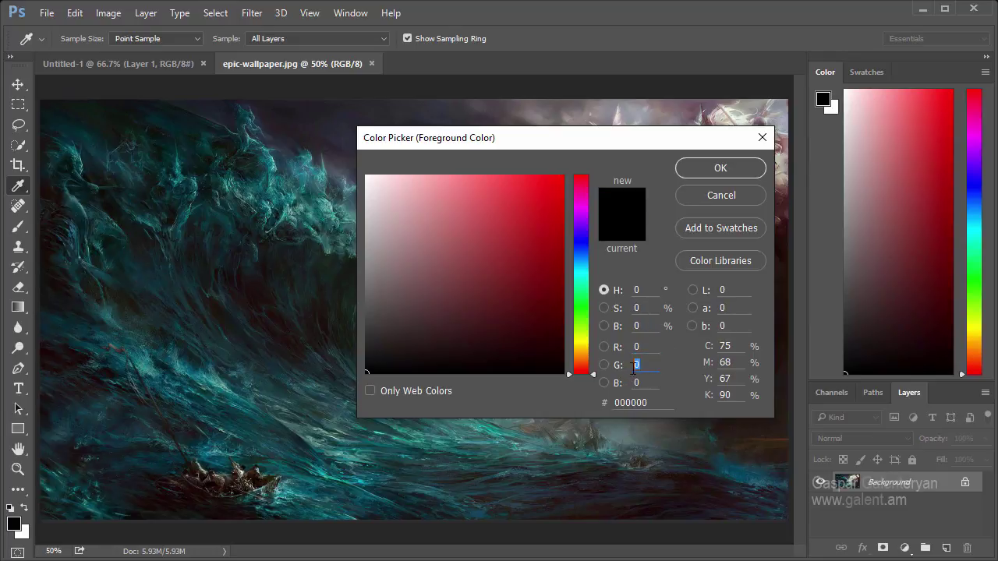
type("255")
Set green to 0 and blue to 255 to make pure blue 0000ff, and close the Color Picker without applying it
double_click(643, 365)
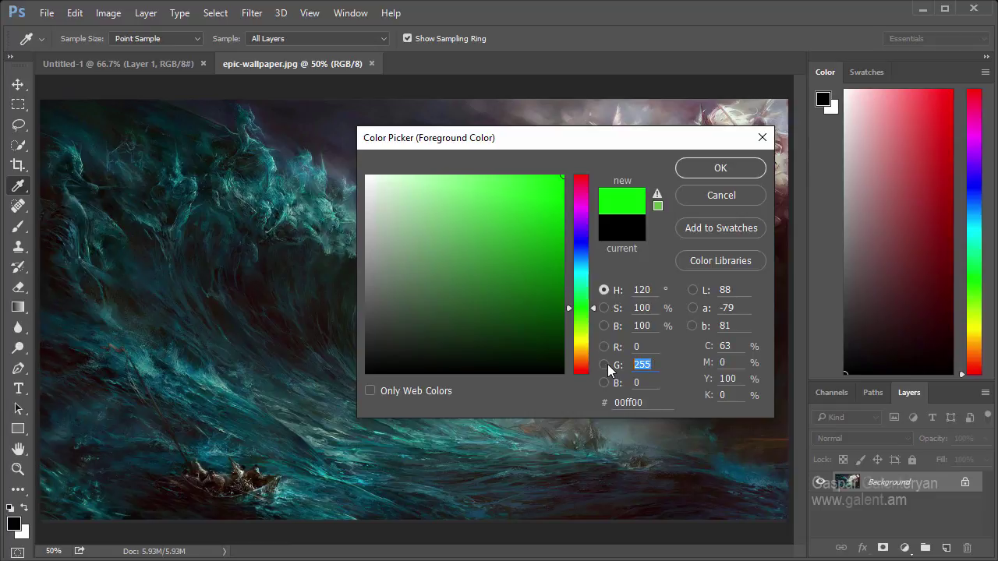
key("BackSpace")
type("0")
double_click(643, 382)
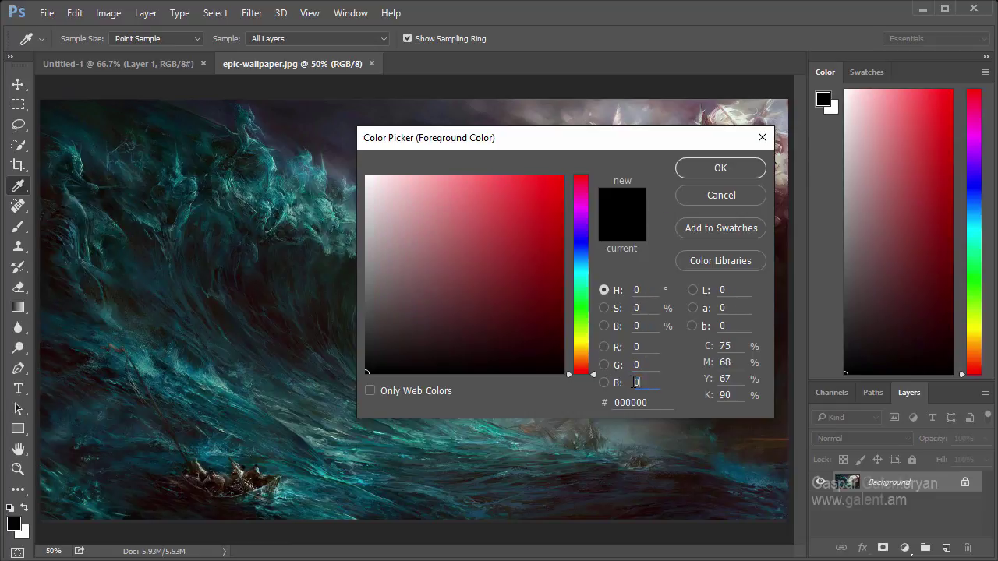
type("255")
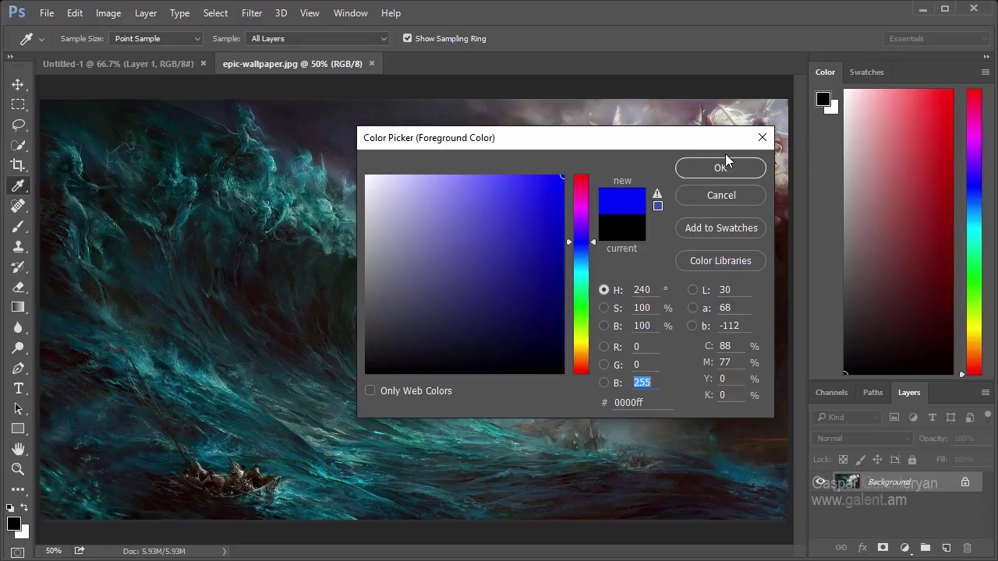
left_click(761, 138)
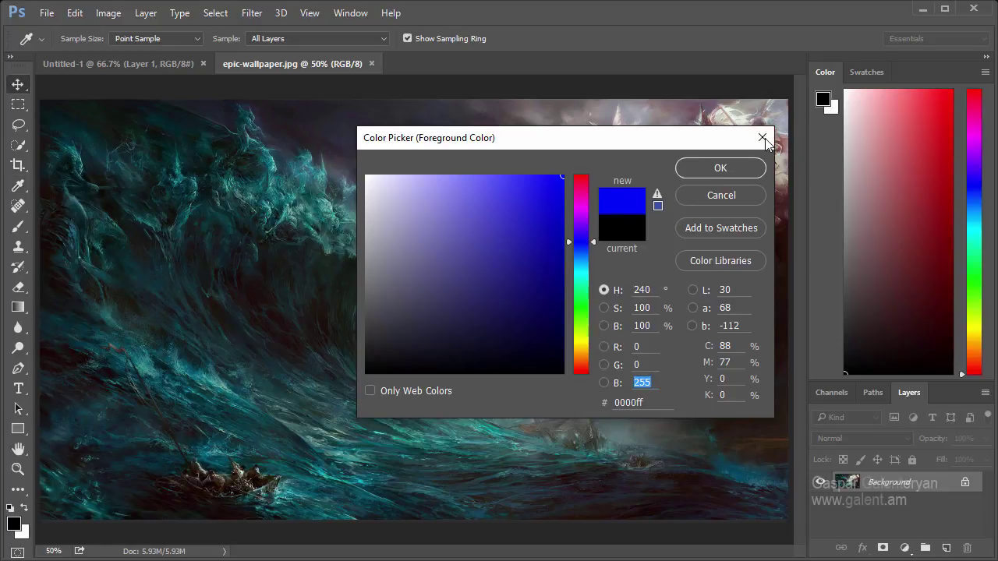
key("v")
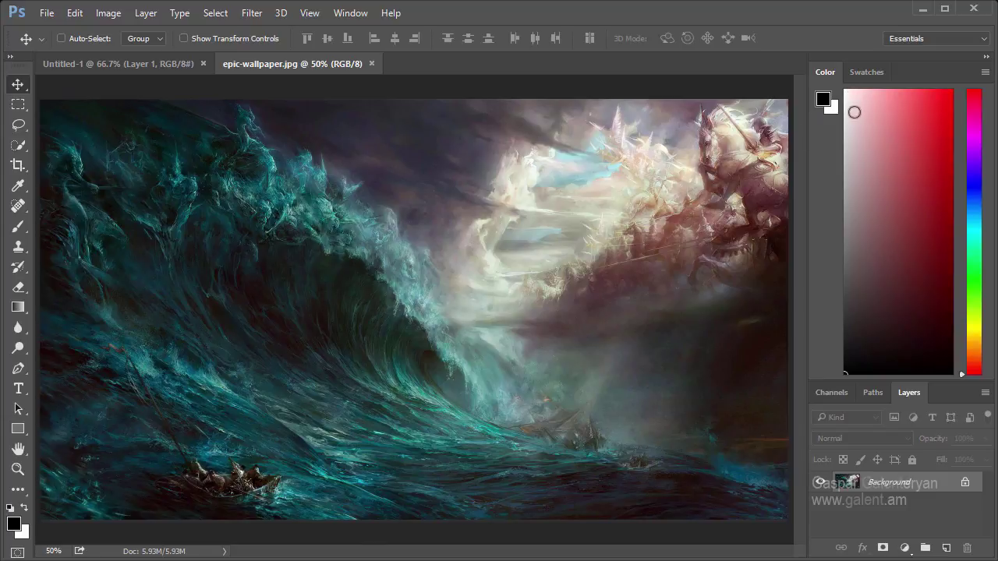
Examine the preset color swatches, return to the color spectrum, and check the Color entry in the list of available panels
left_click(857, 75)
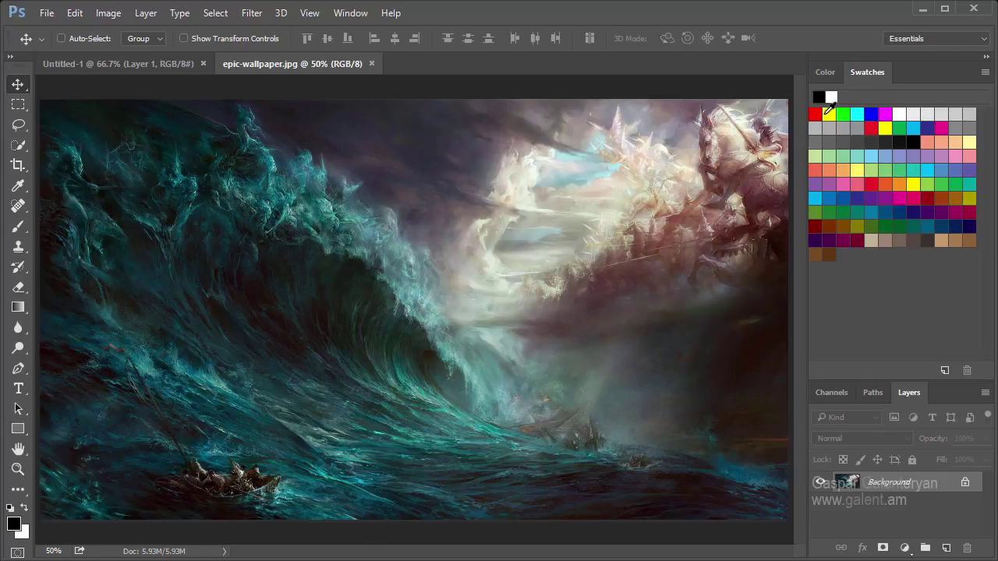
left_click(820, 73)
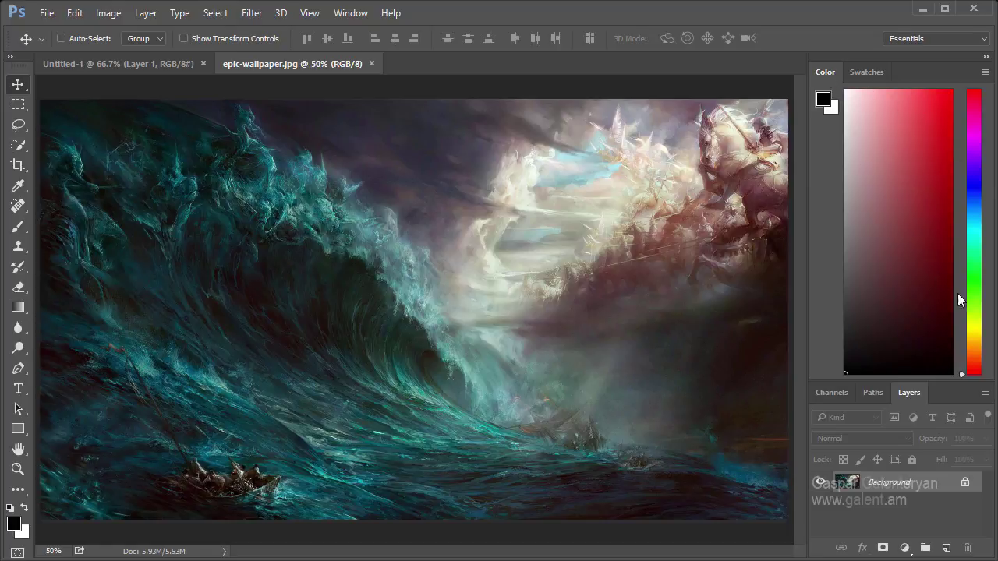
left_click(349, 13)
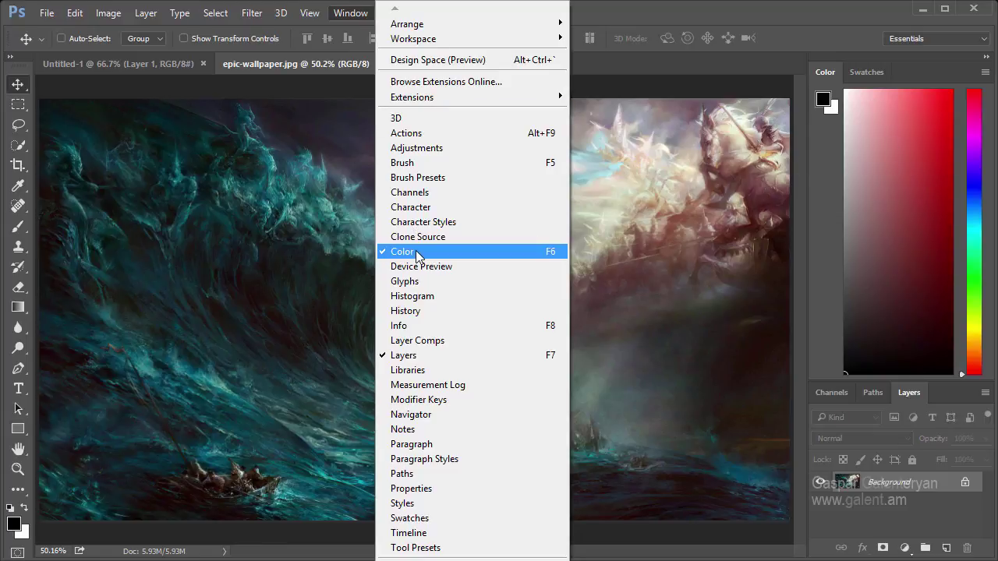
left_click(317, 66)
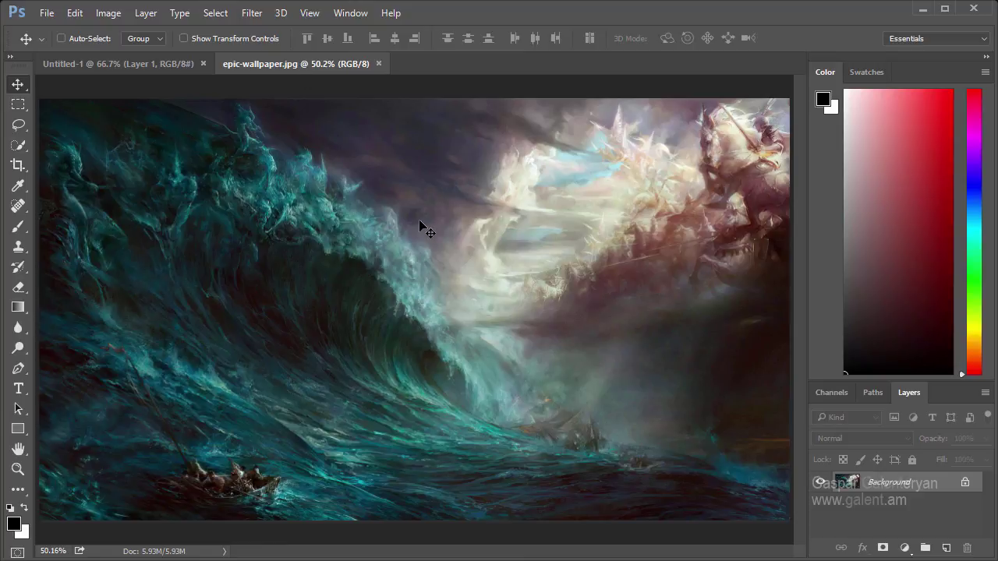